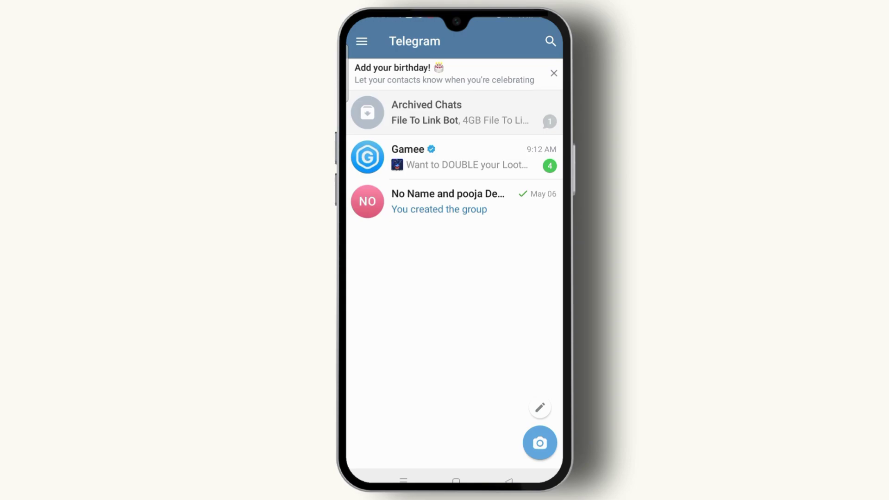
Step: Open Telegram search to look up the username beginning 'apa'
click(550, 41)
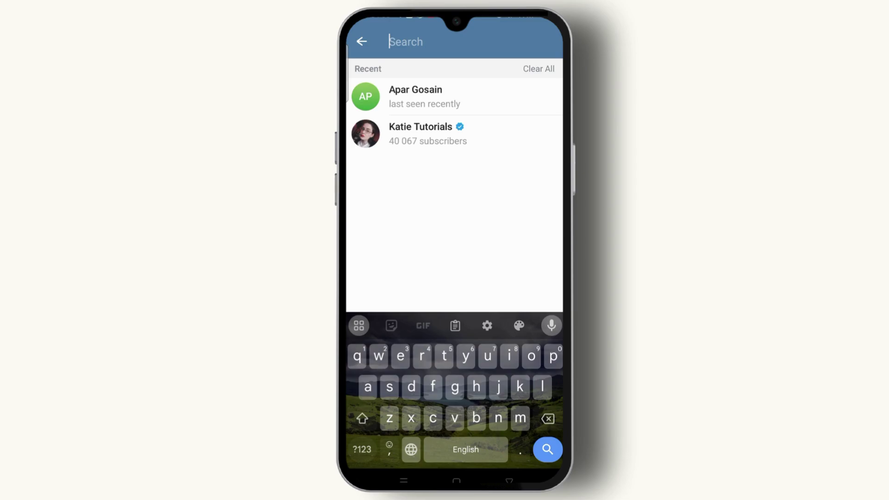
text(apa)
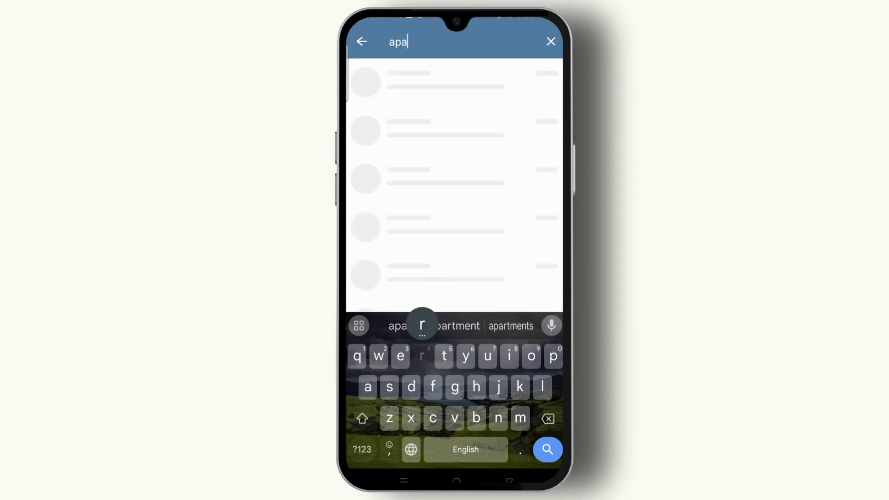
text(r)
click(416, 97)
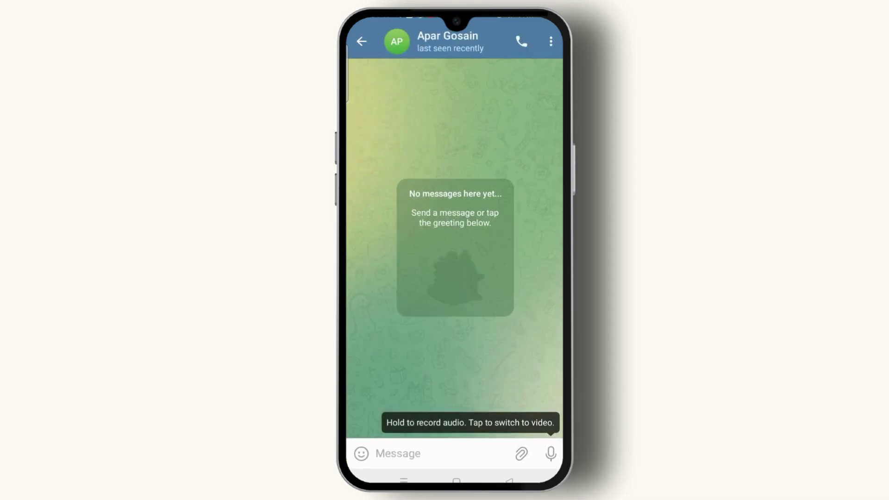
click(417, 453)
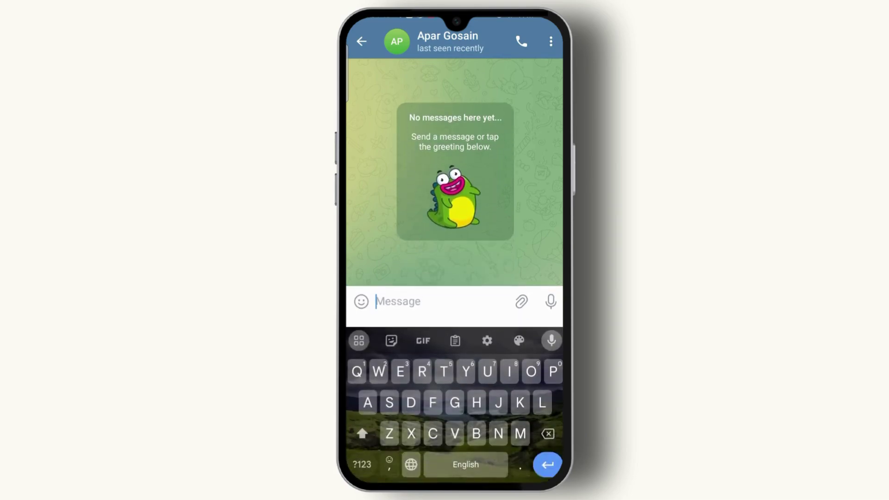
key(Escape)
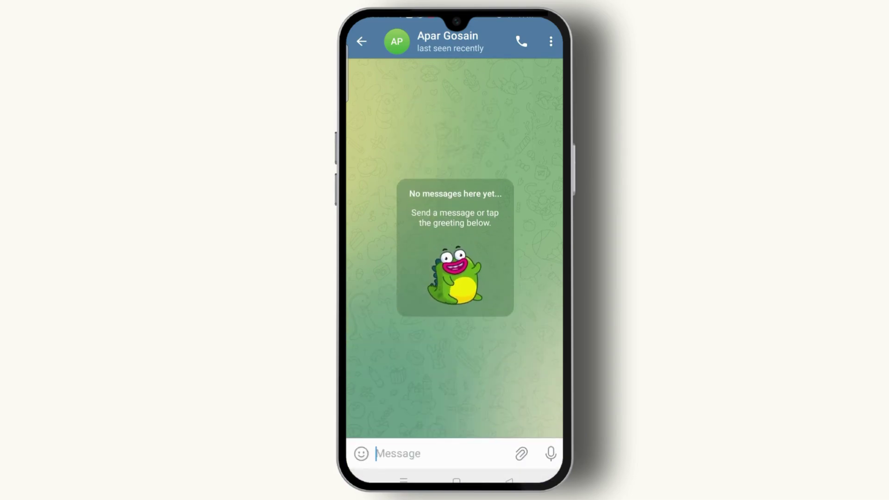